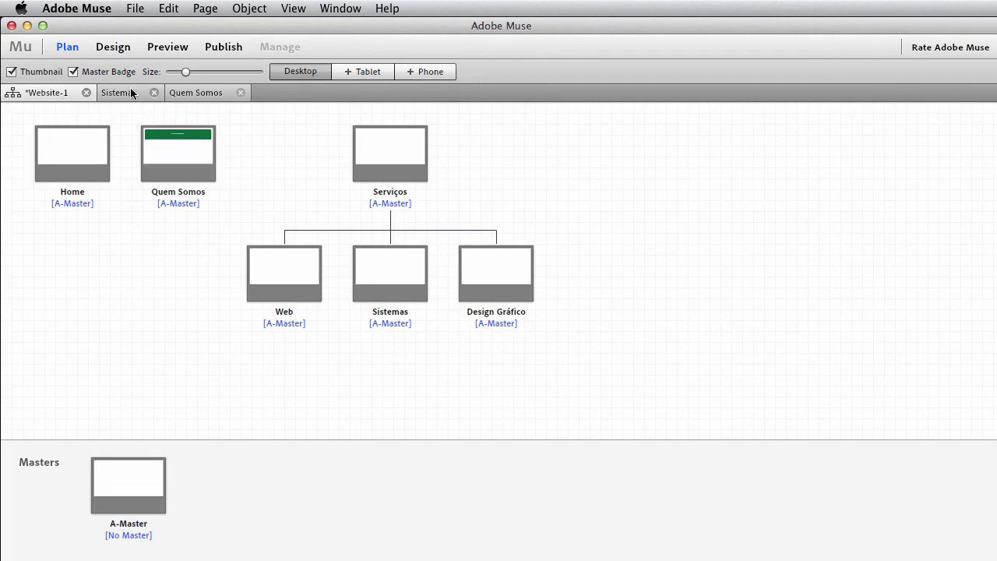
Open the Quem Somos page for editing, collapse the Widgets Library and expand Layers
click(180, 93)
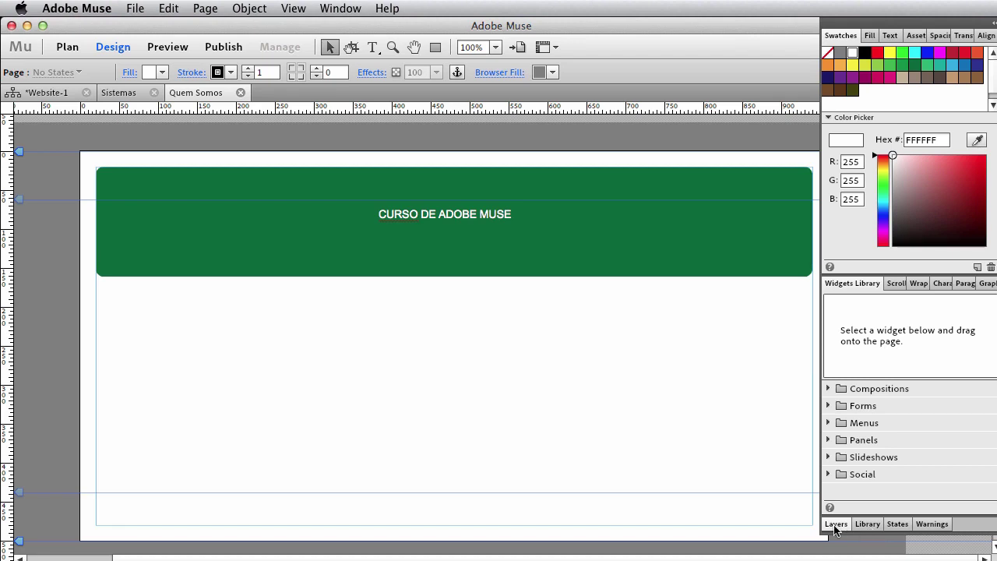
click(861, 284)
click(857, 285)
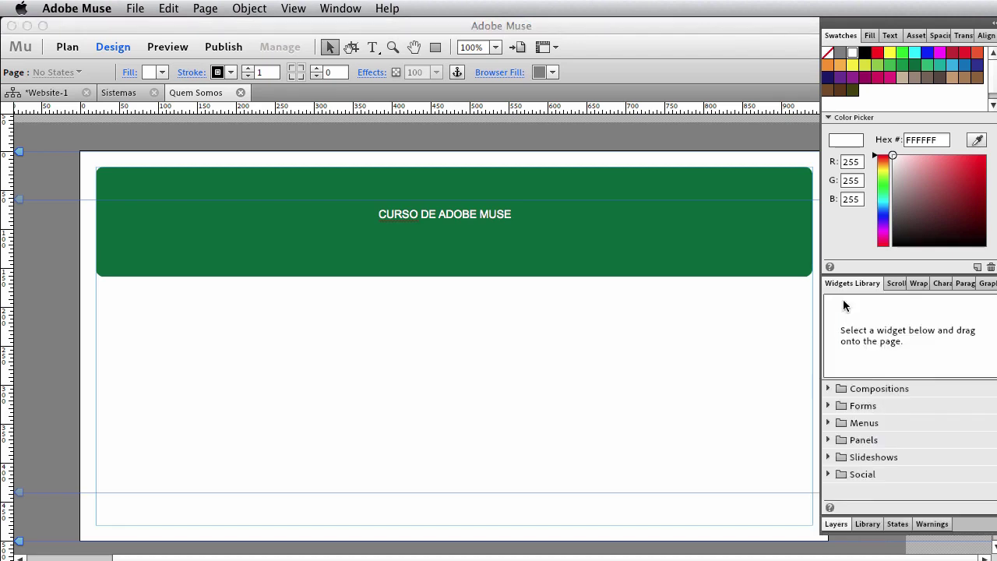
click(853, 284)
click(850, 284)
click(838, 531)
click(863, 285)
click(863, 285)
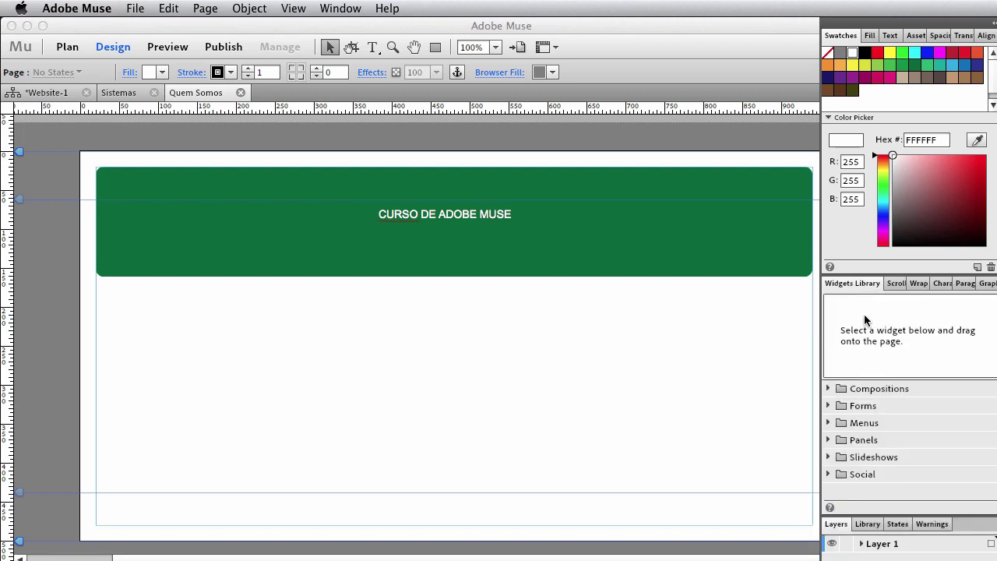
click(889, 284)
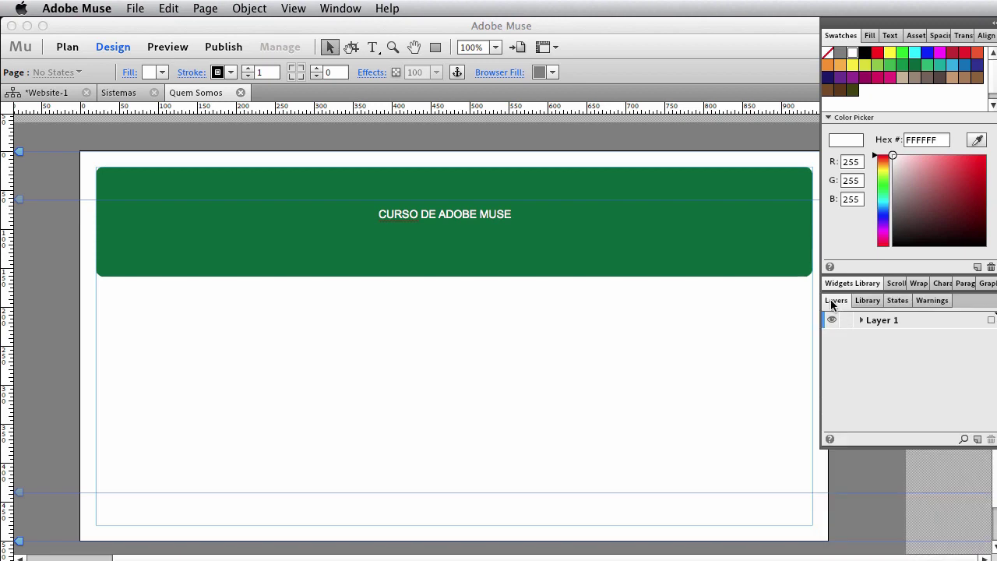
Look through the Library and States contents and return to Layers
click(872, 303)
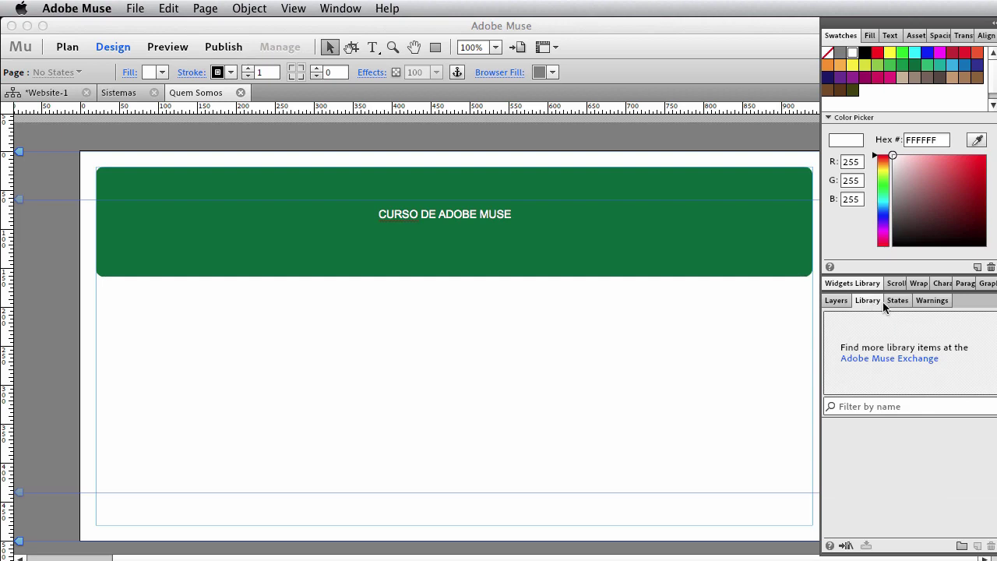
click(895, 300)
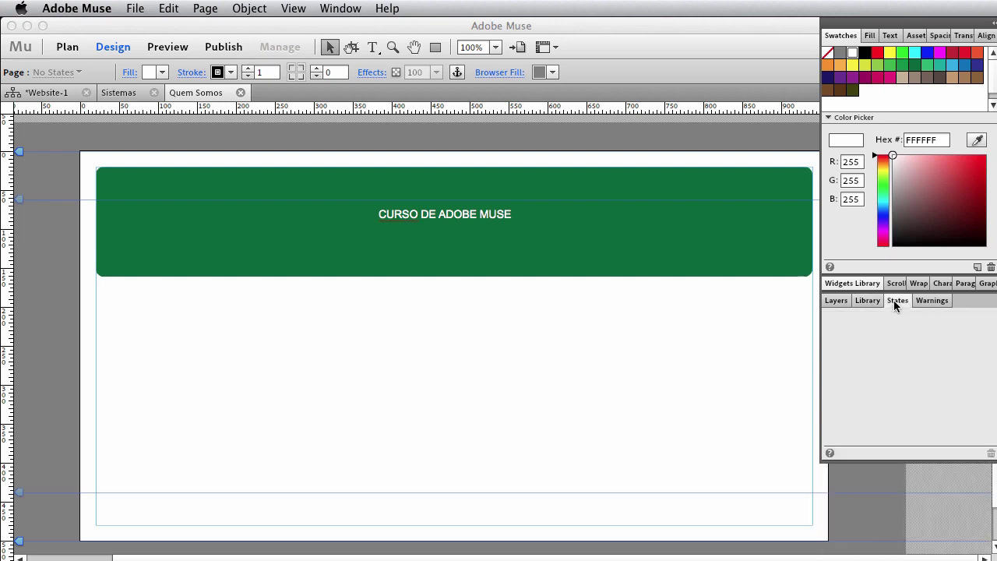
click(833, 303)
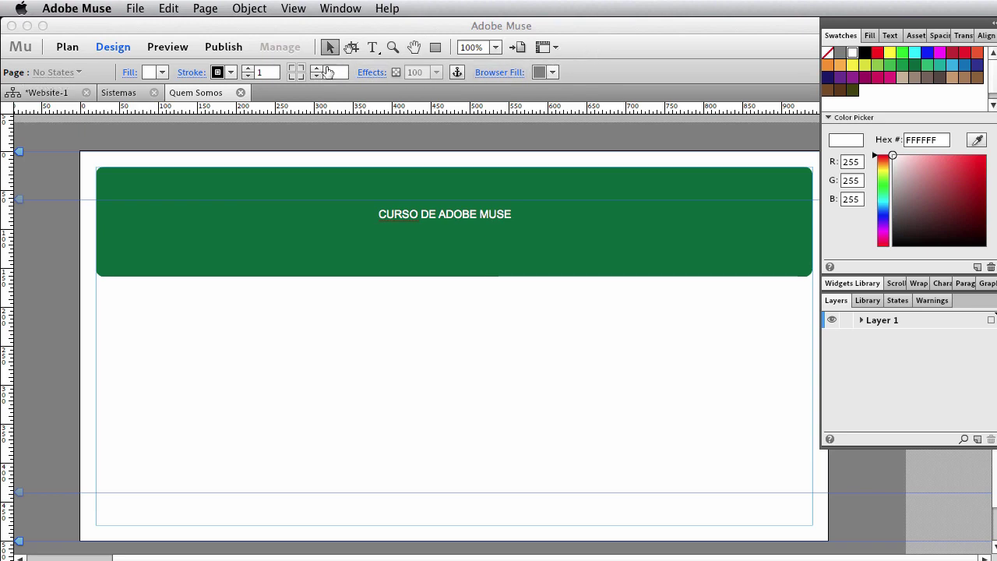
Activate the Text tool, check the site plan and open the Sistemas page for editing
key(Tab)
key(Tab)
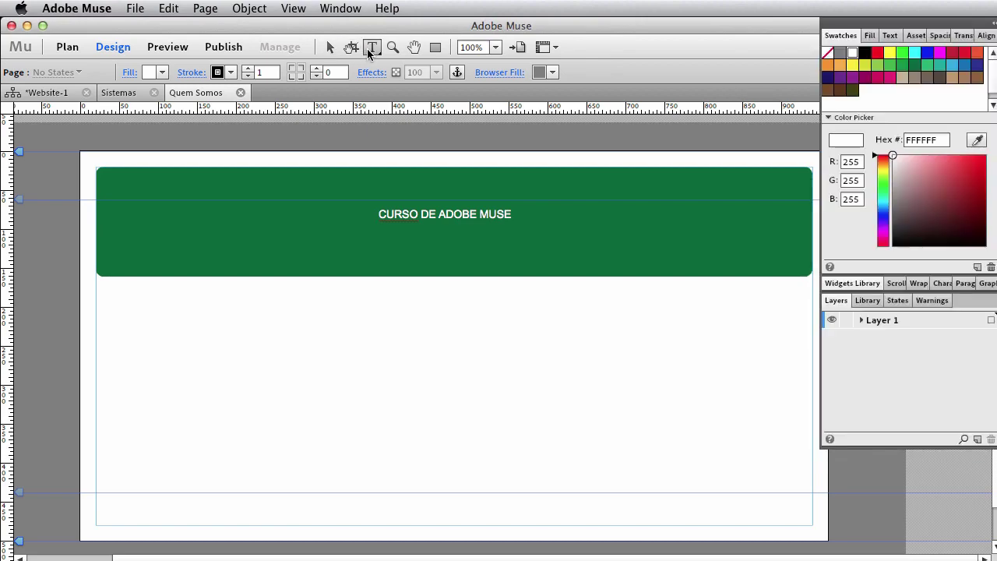
click(391, 49)
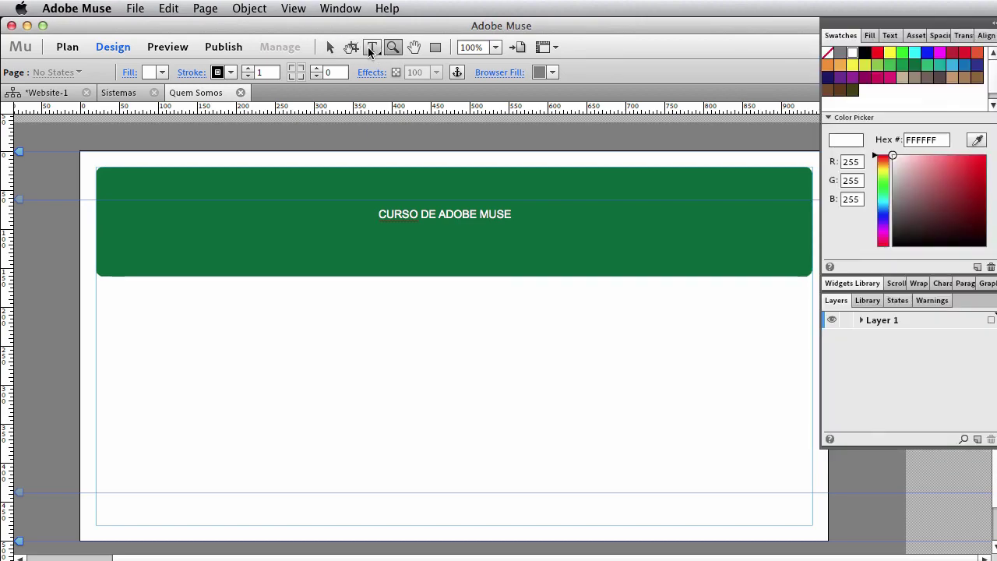
click(373, 48)
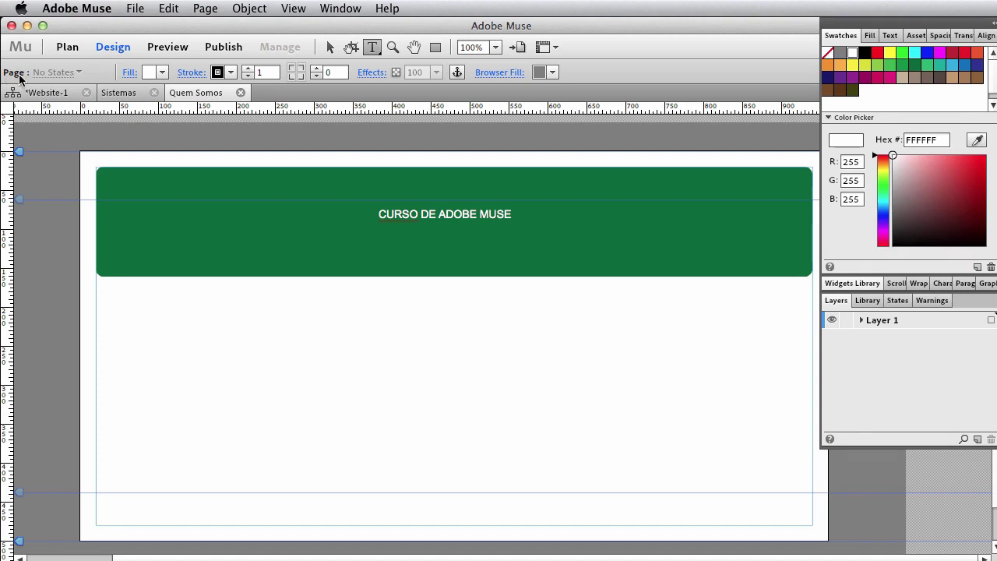
click(48, 94)
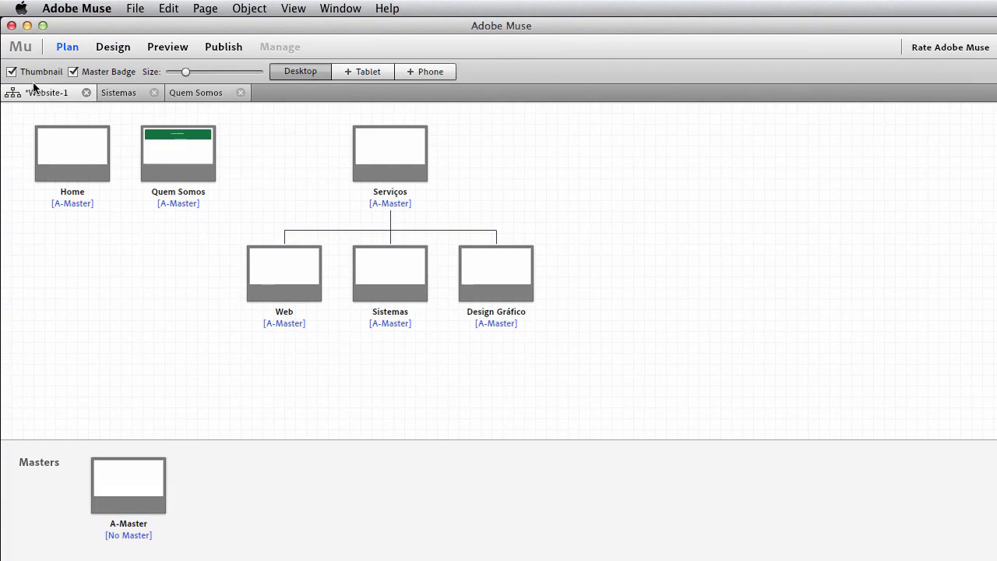
click(117, 93)
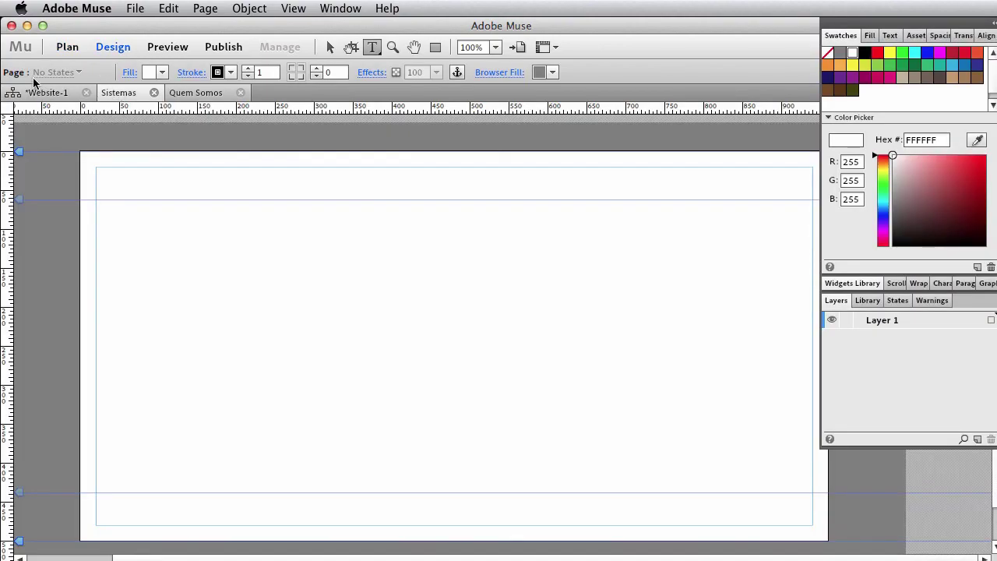
Draw an empty text frame in the upper part of the Sistemas page and a tall rectangle to its right
drag(243, 227, 385, 333)
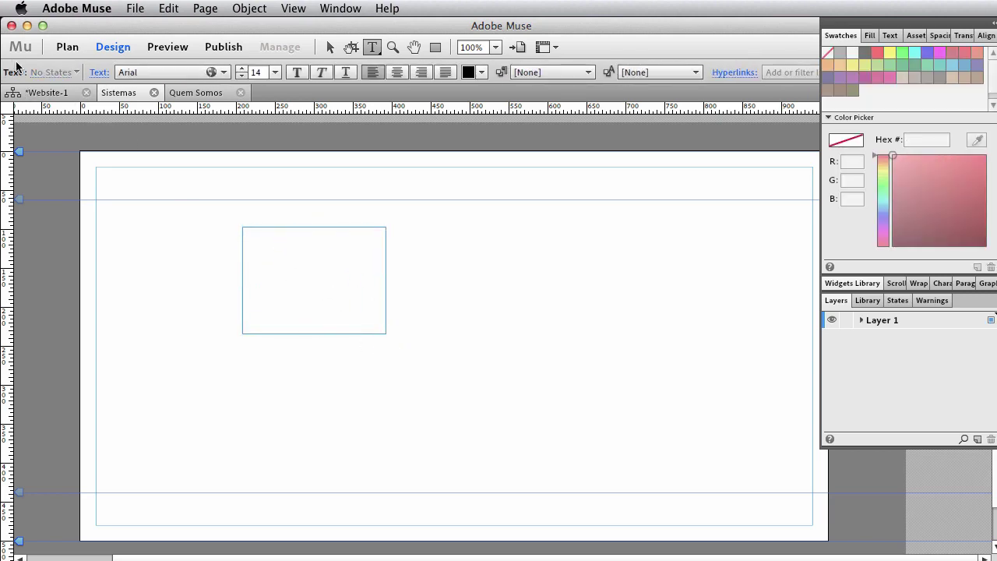
click(437, 48)
drag(462, 266, 570, 411)
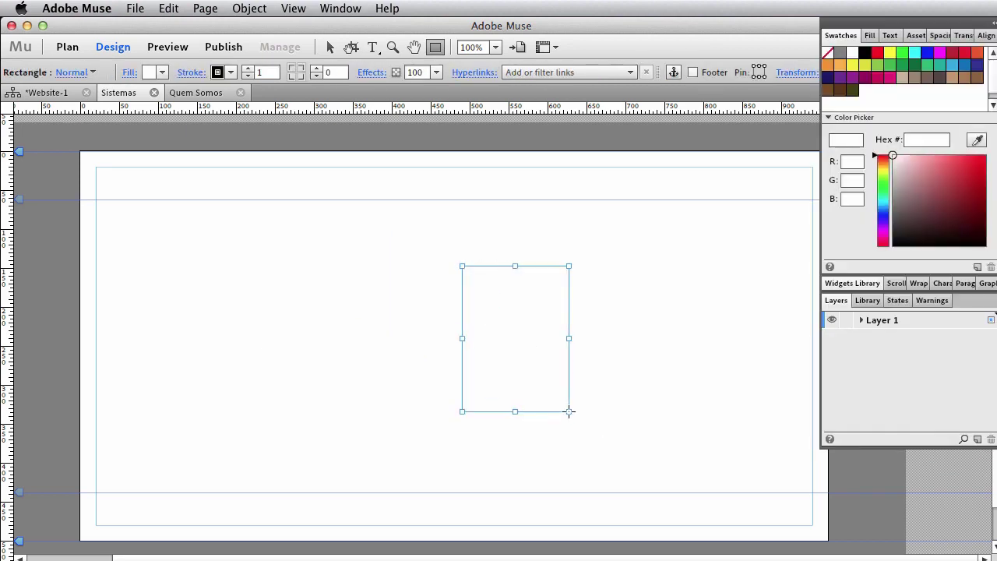
Look at the rectangle's available states and select the text frame to compare its options with those of the page
click(87, 72)
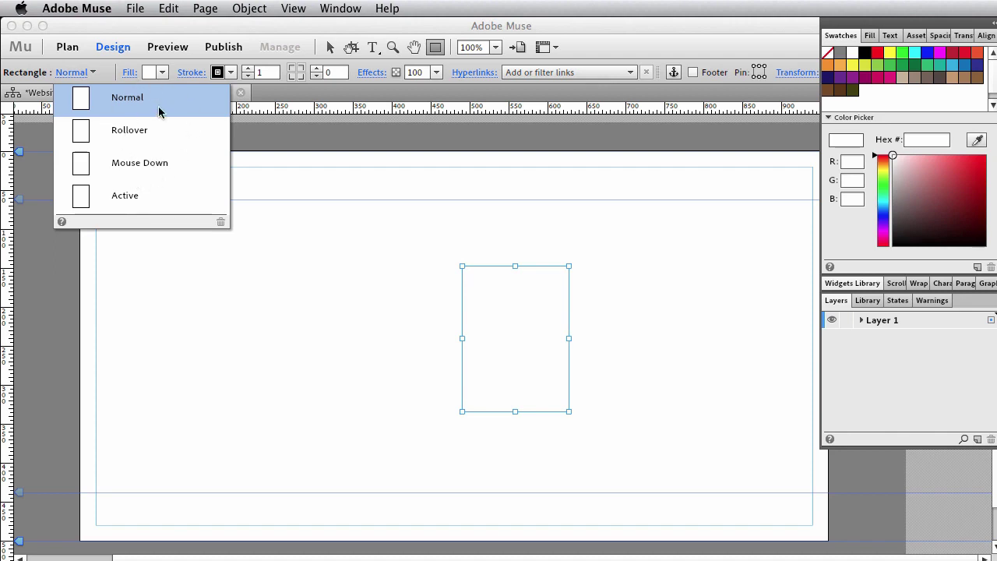
click(92, 73)
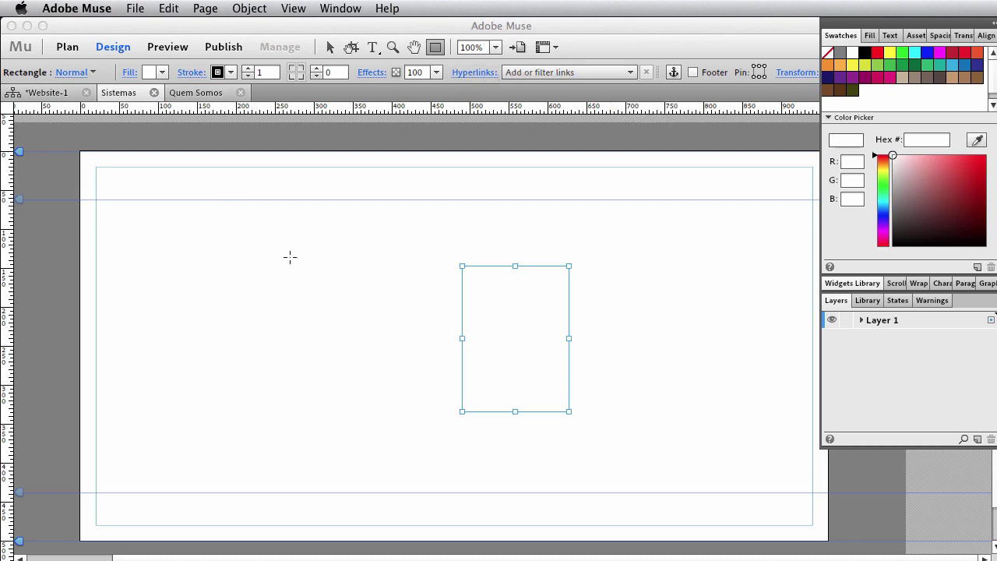
click(330, 48)
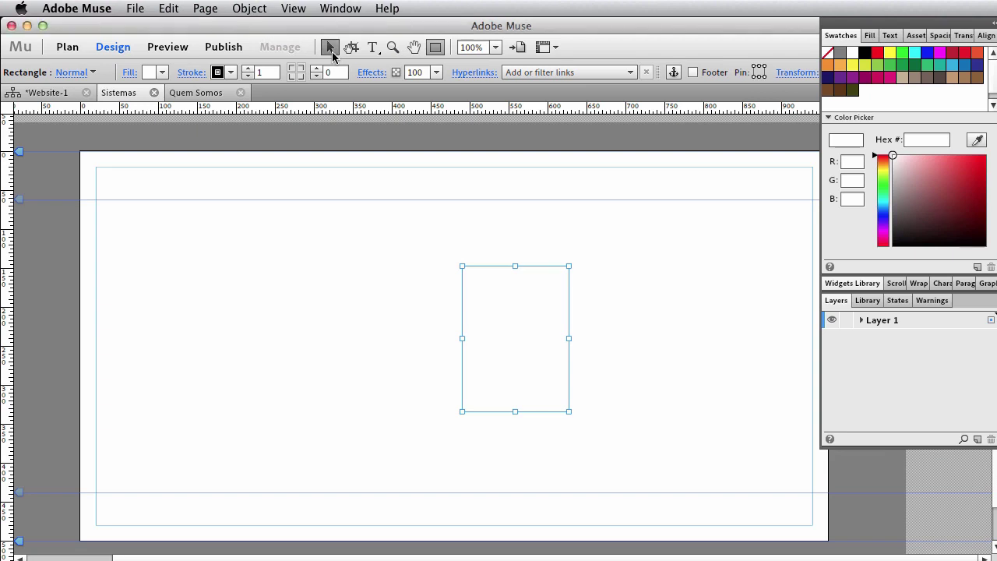
click(361, 307)
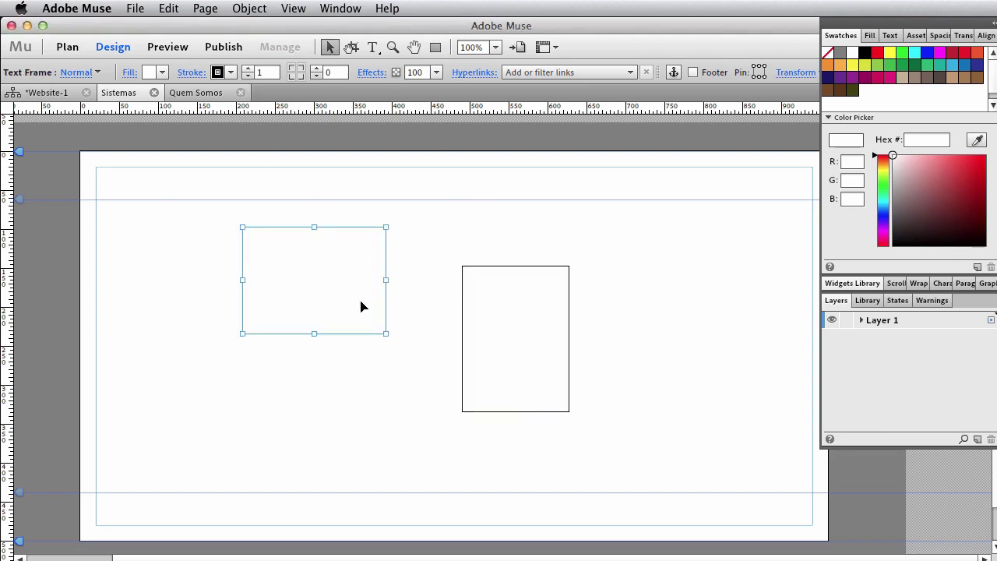
click(173, 272)
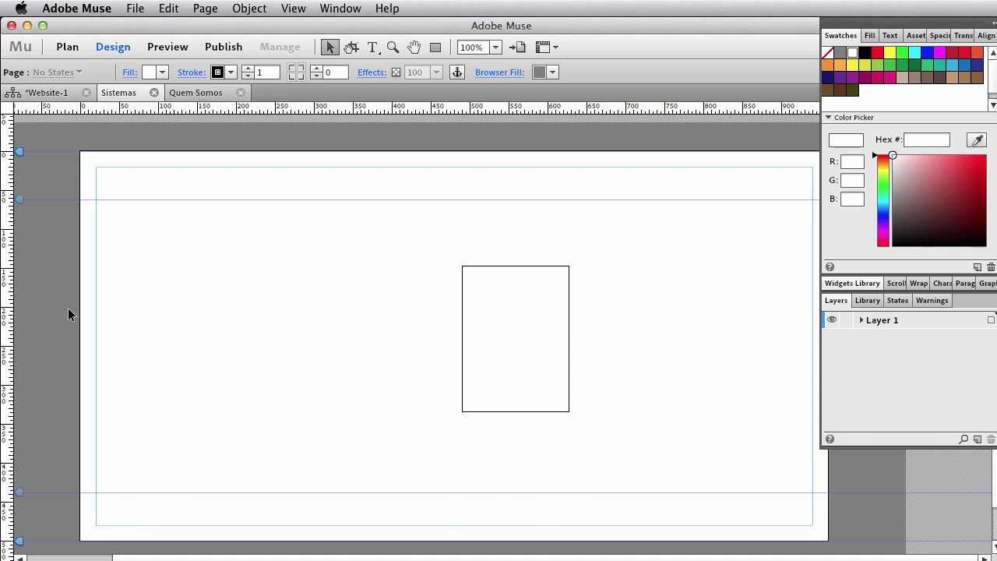
Expand Layer 1 to view its objects and delete both the text frame and the rectangle from the Sistemas page
drag(163, 226, 570, 356)
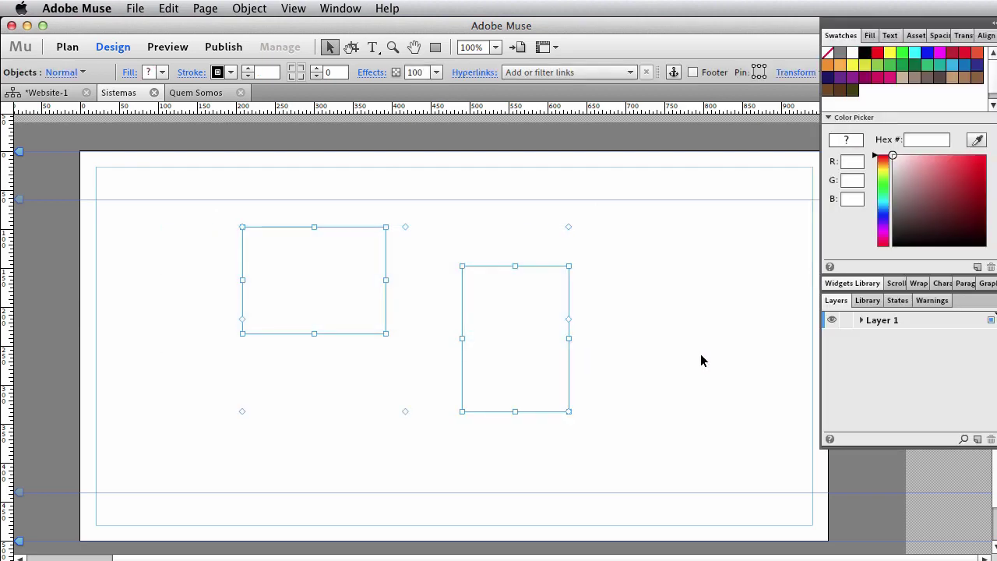
click(859, 320)
click(643, 283)
key(Tab)
key(Tab)
drag(192, 223, 621, 394)
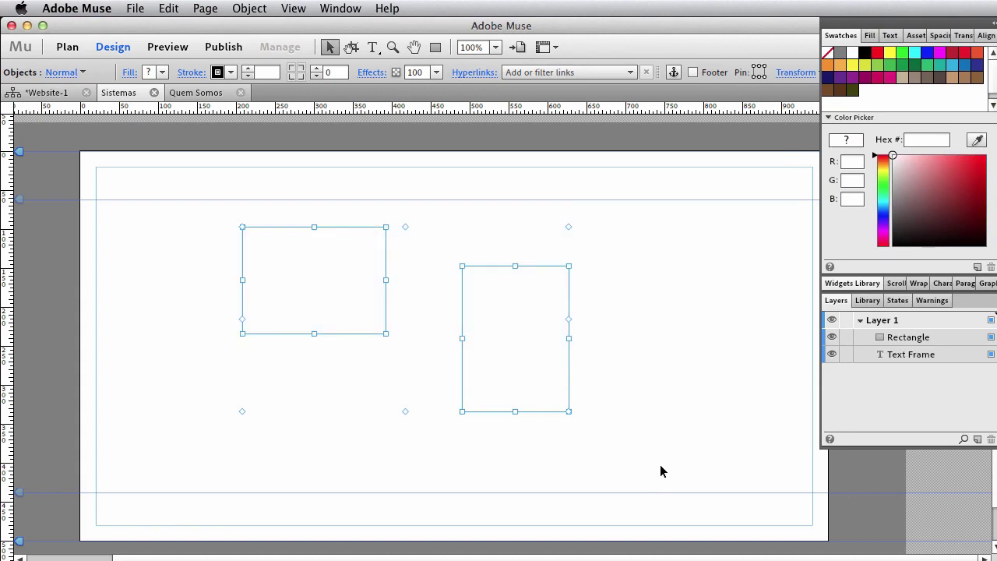
key(Delete)
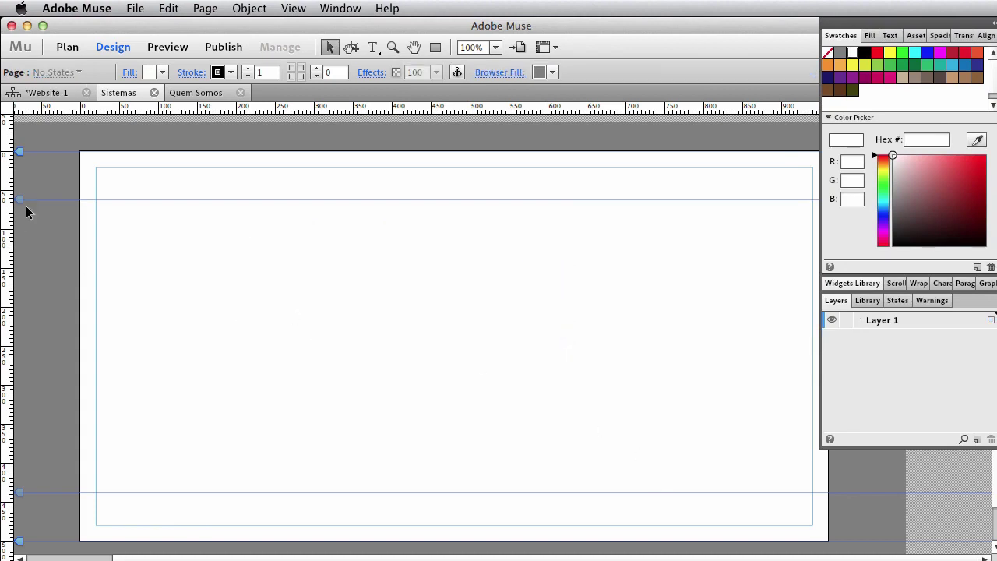
Place two vertical guides near the page's left margin, the first at about X 81, and delete both guides
drag(4, 212, 143, 250)
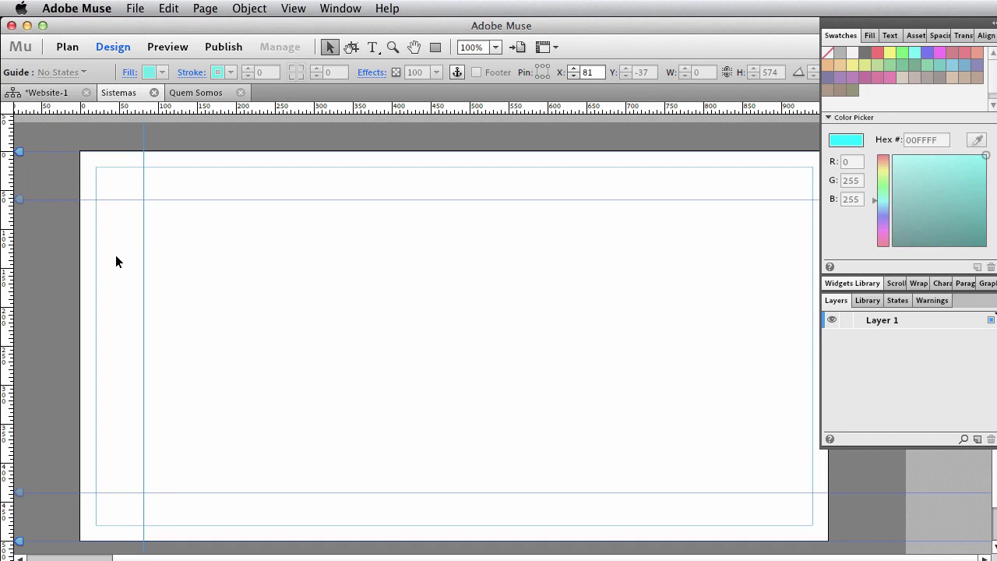
drag(5, 263, 192, 269)
click(332, 304)
drag(289, 283, 81, 296)
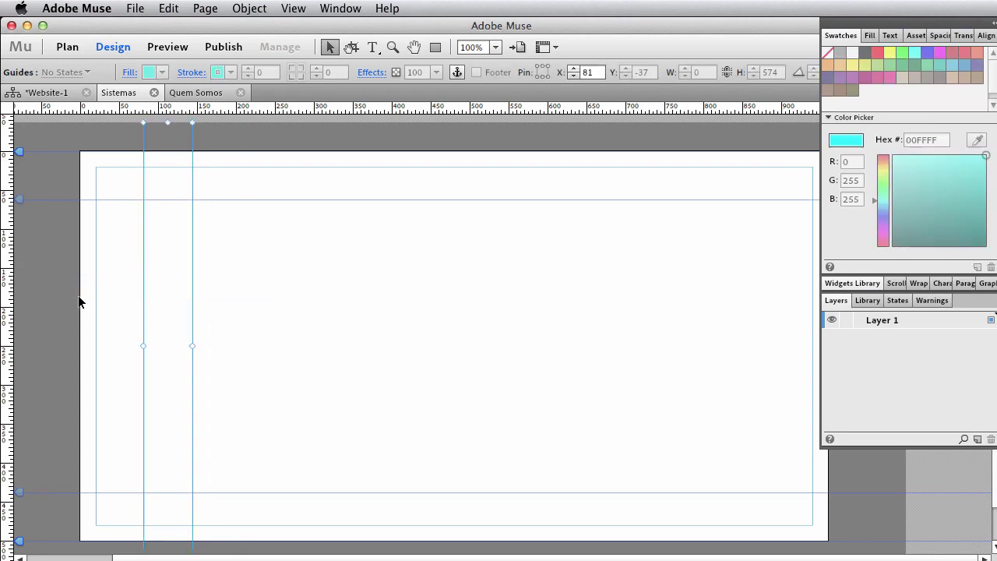
key(Delete)
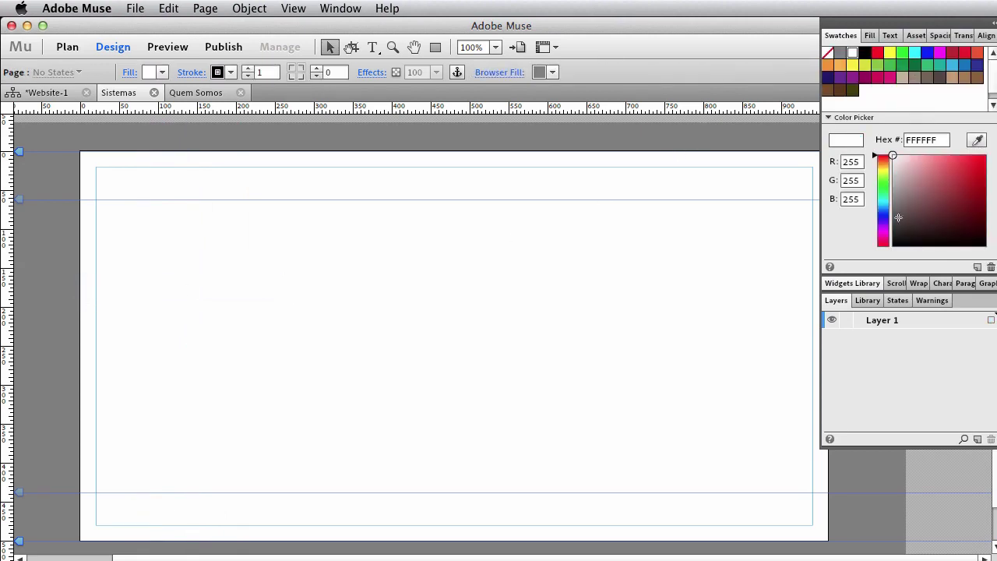
Look through the Scroll Effects, Wrap, Character Styles, Paragraph Styles, Graphic Styles and Spacing settings
click(900, 285)
click(914, 284)
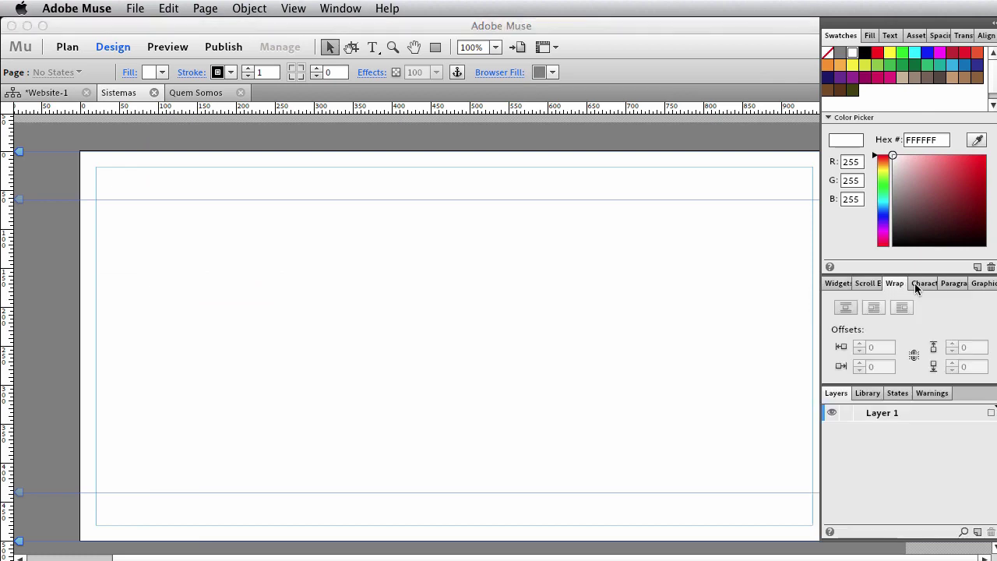
click(933, 284)
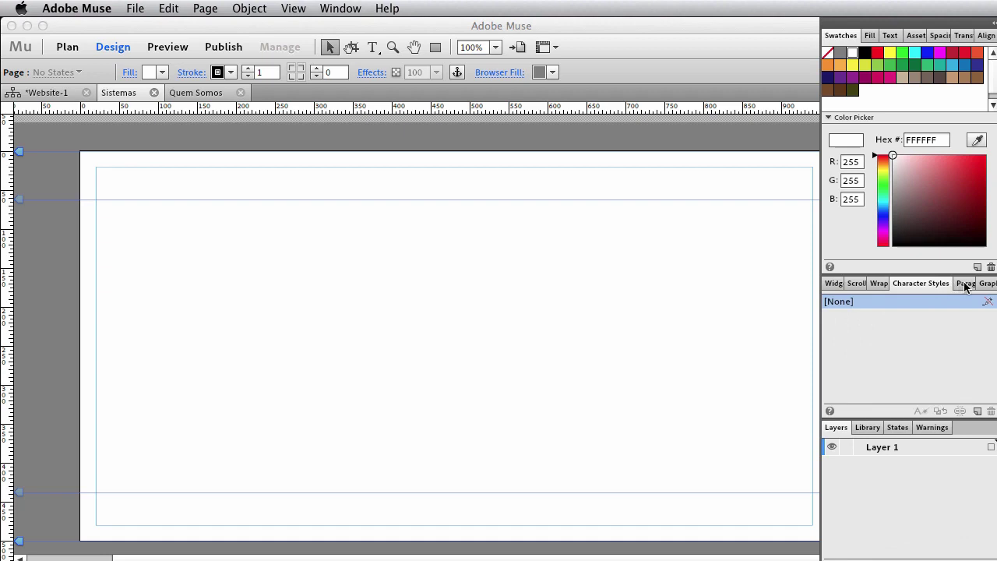
click(970, 284)
click(983, 285)
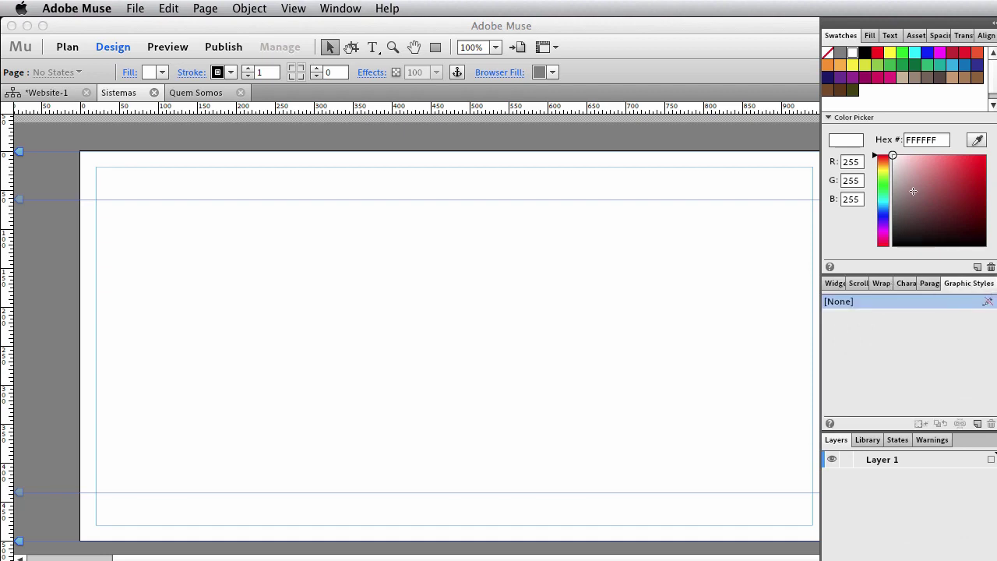
click(940, 36)
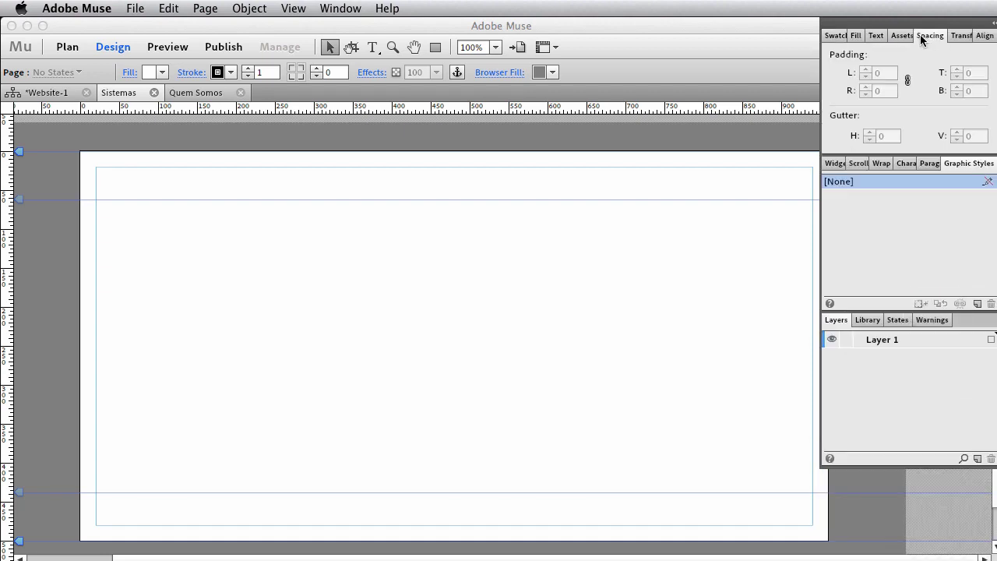
Move the floating panel group across the workspace and back beside the page, and lengthen its Layers section
drag(911, 29, 736, 61)
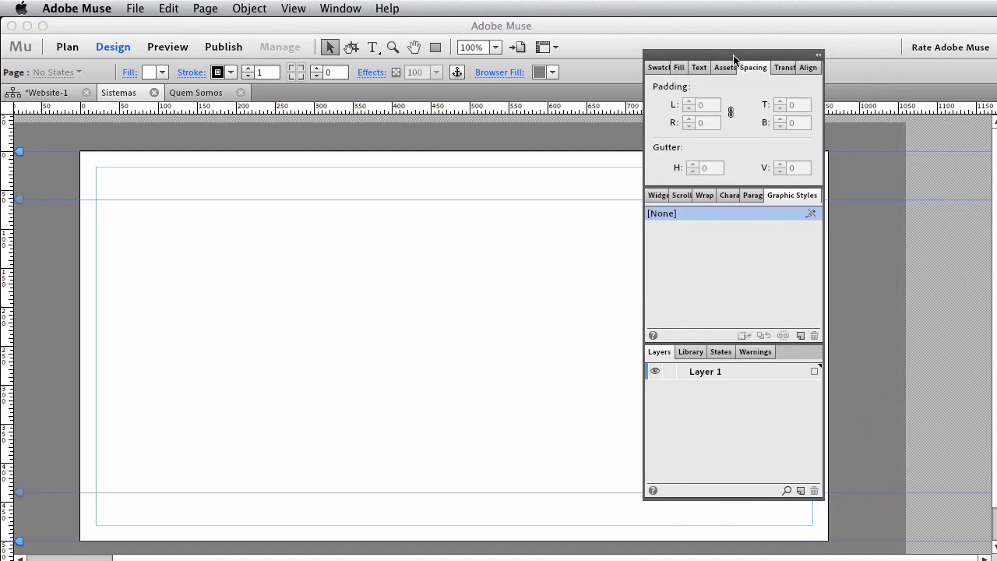
click(819, 55)
drag(656, 54, 971, 154)
click(981, 151)
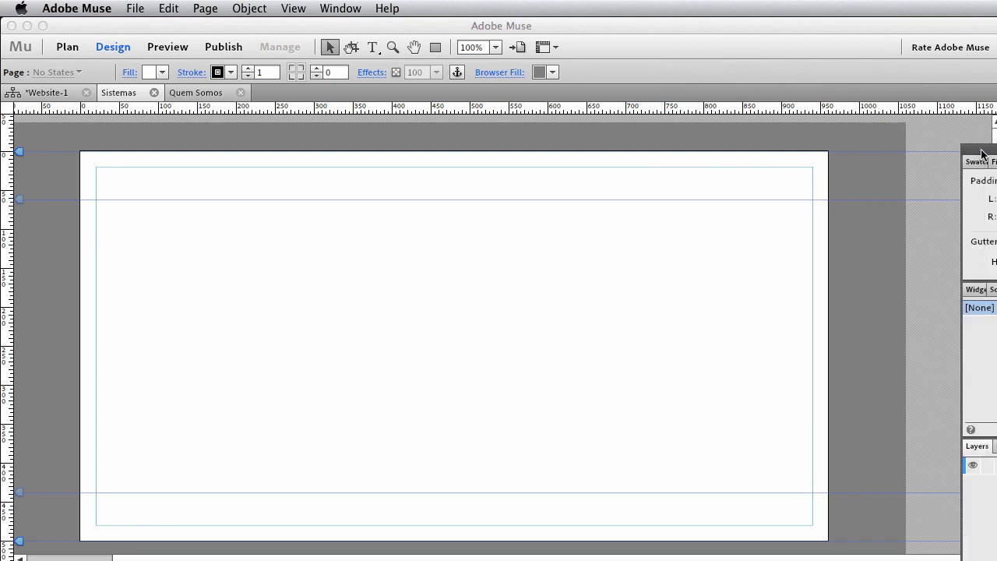
drag(981, 153, 833, 26)
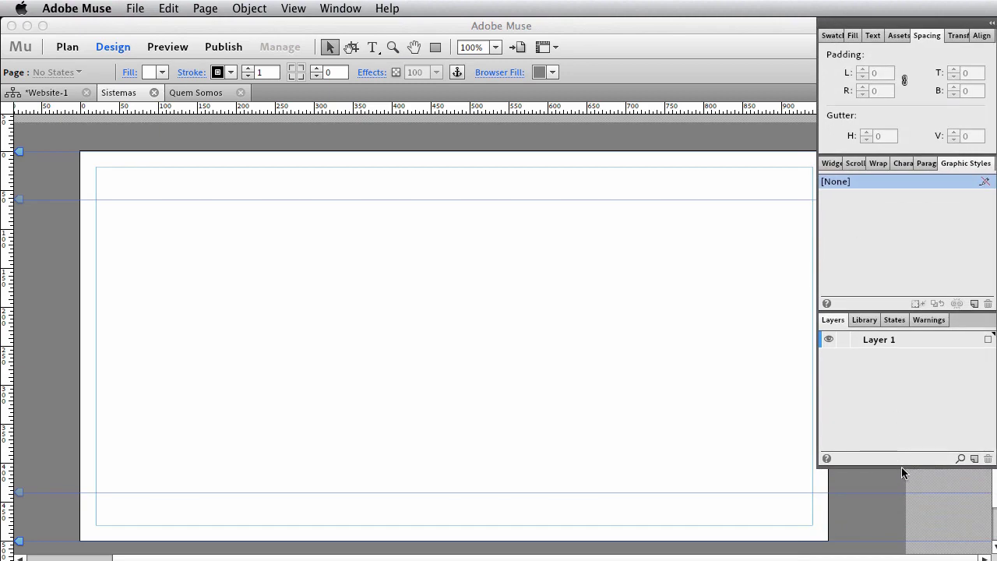
drag(901, 466, 907, 556)
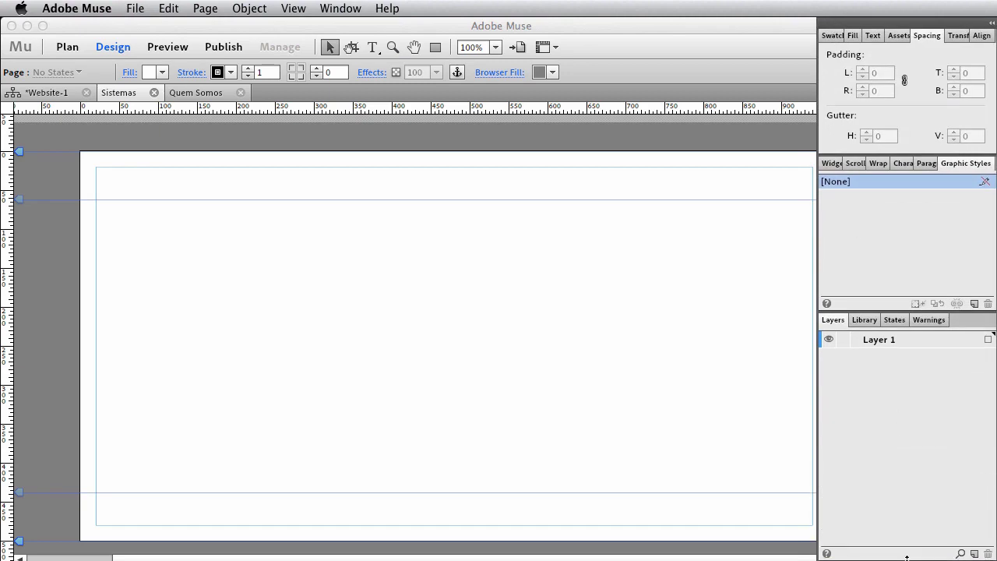
Show the Fill options in the floating panel group and collapse its Layers section
click(343, 8)
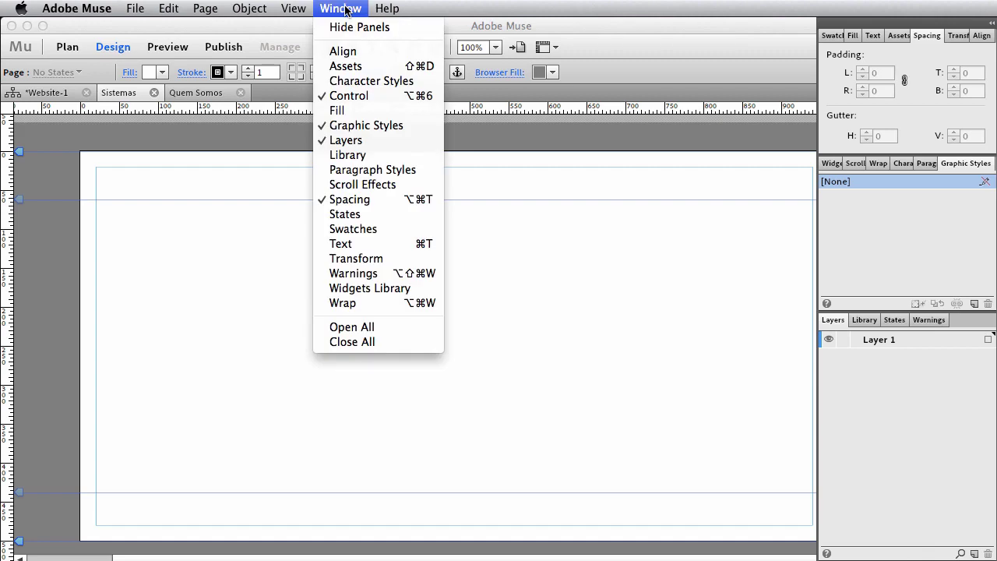
click(348, 111)
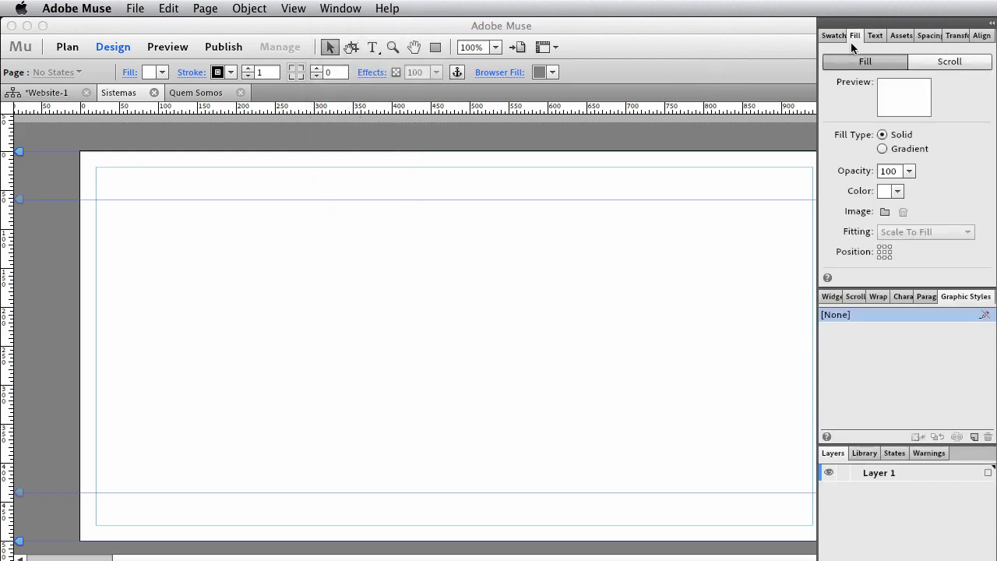
click(831, 458)
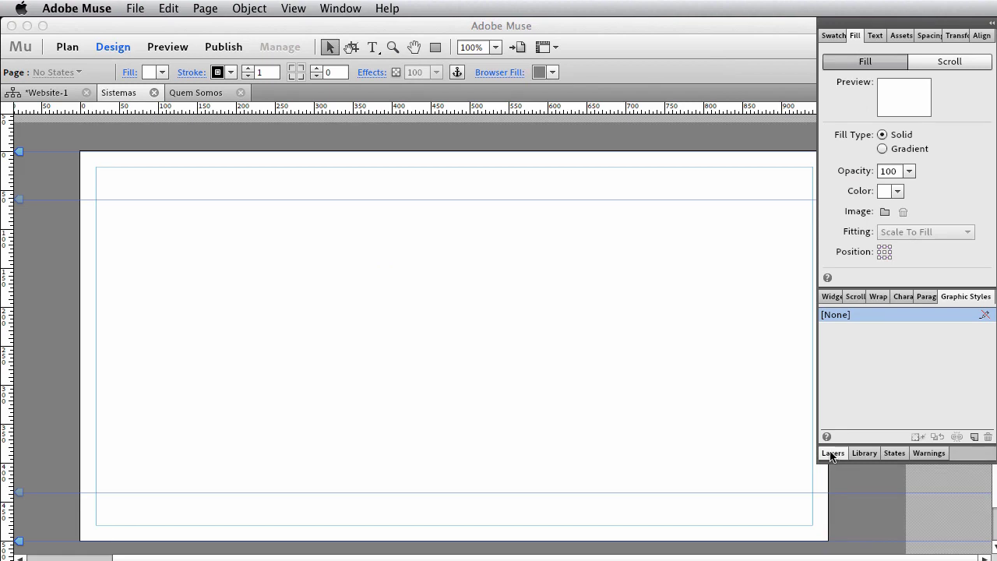